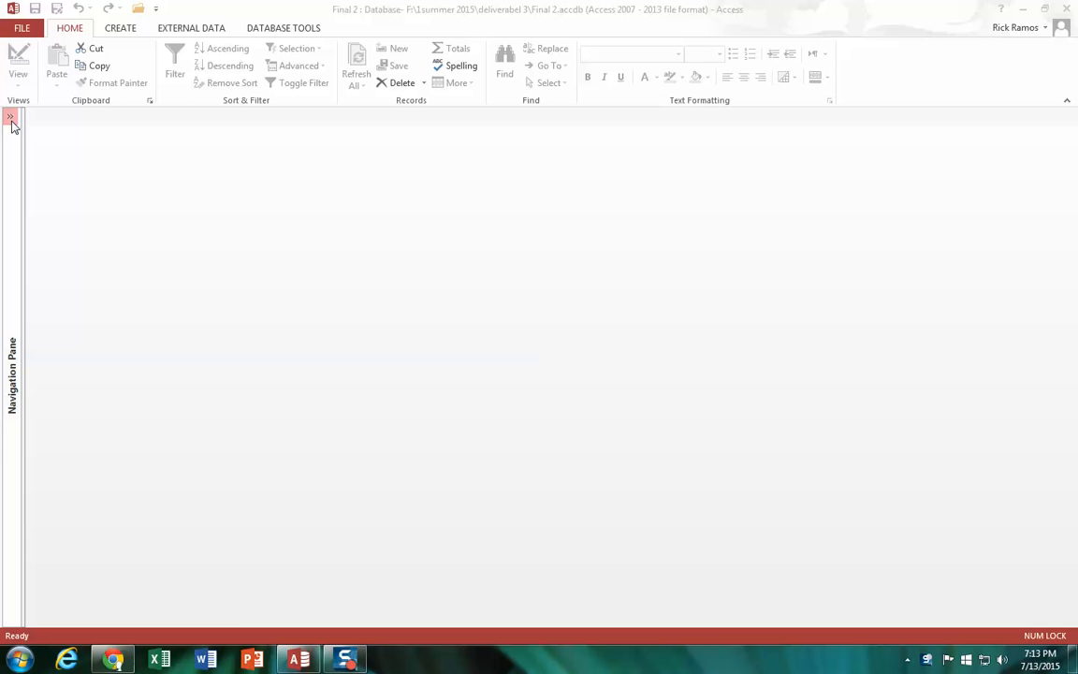
Show the list of database objects and create a navigation form with the Horizontal Tabs layout.
left_click(12, 118)
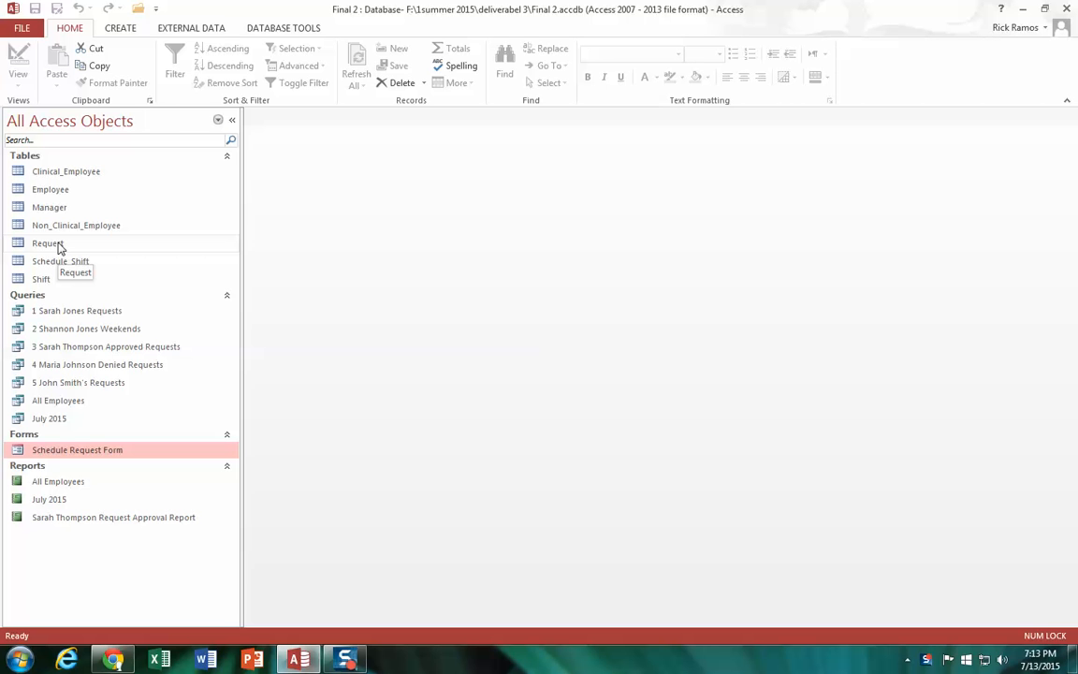
left_click(122, 29)
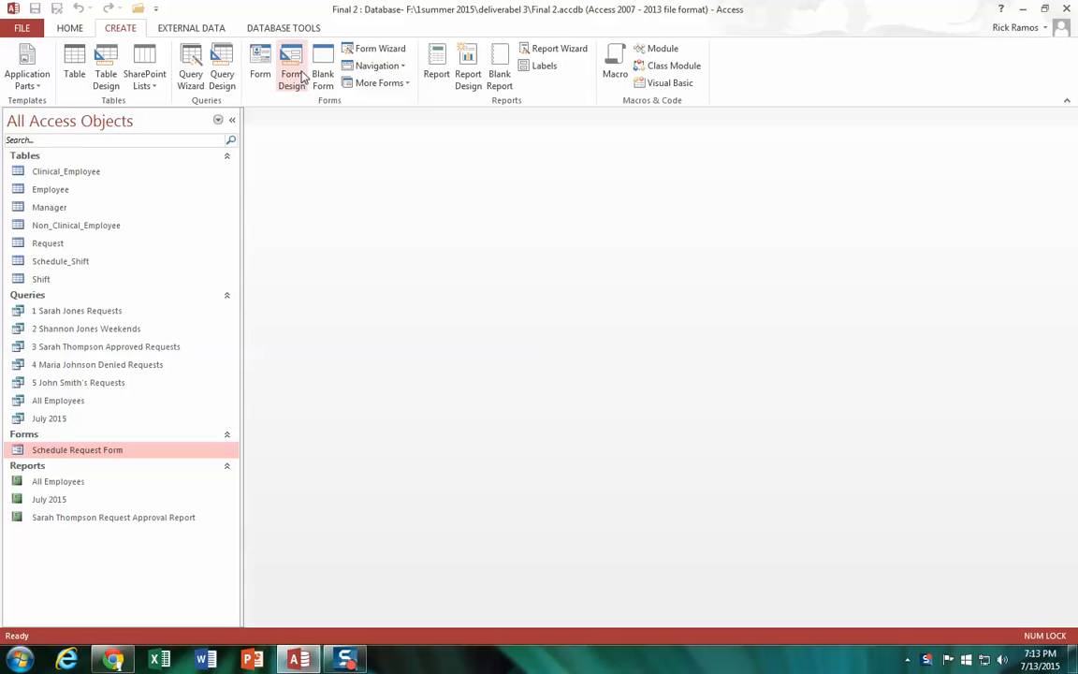
left_click(378, 68)
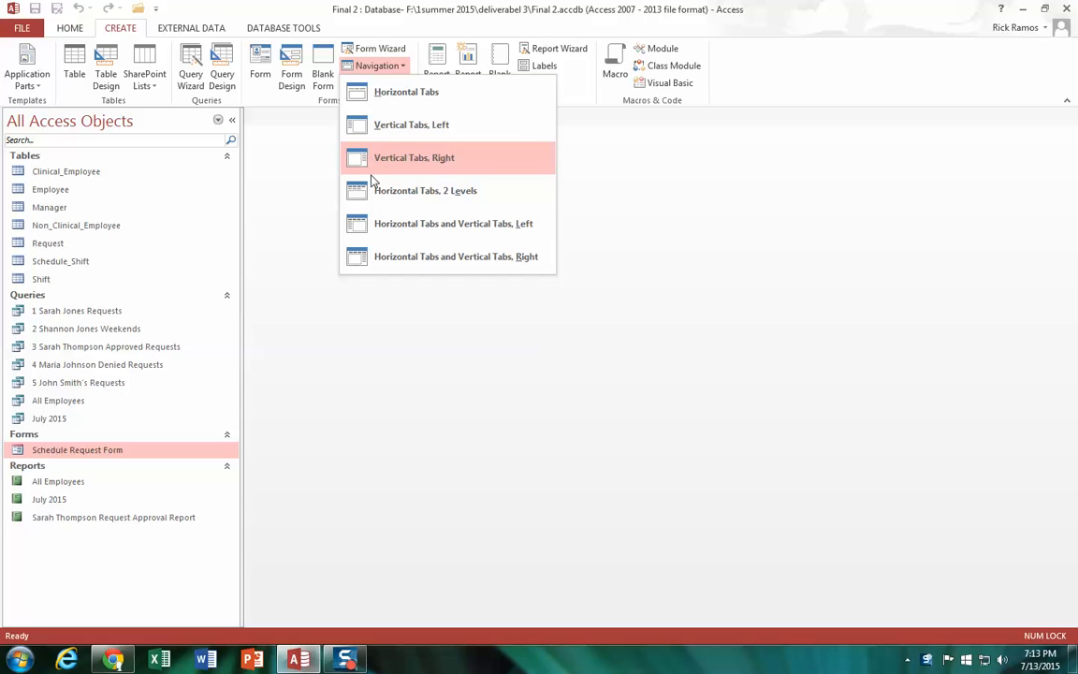
left_click(382, 98)
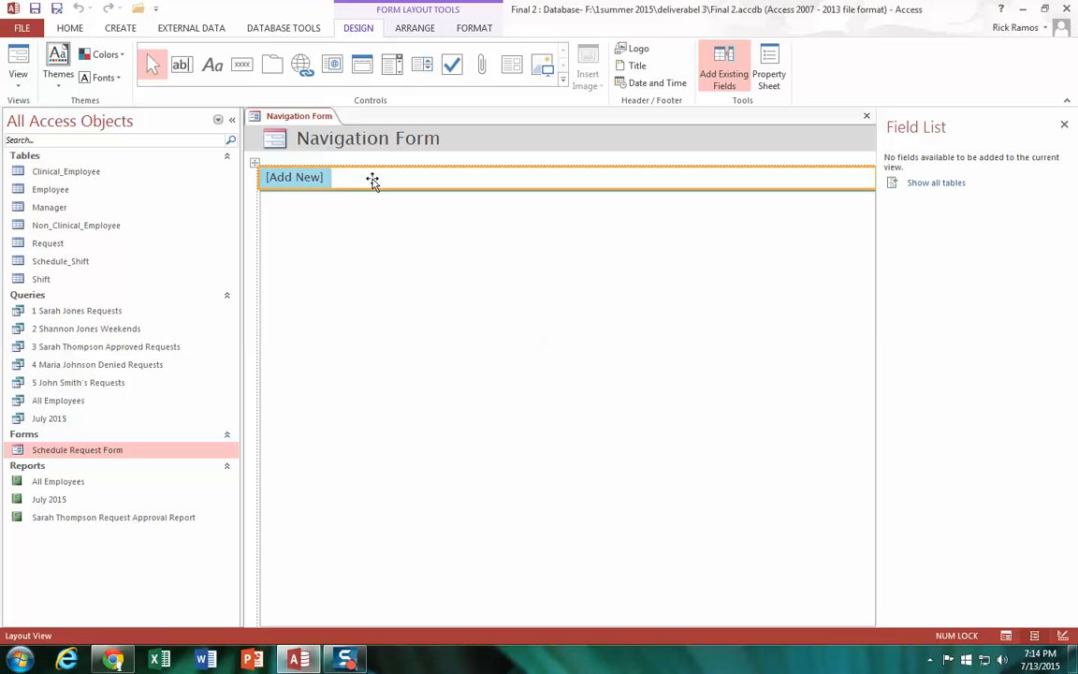
Add the Schedule Request Form and the request approval, July 2015 and All Employees reports as navigation tabs in that order, and view each tab.
left_click_drag(96, 449, 279, 165)
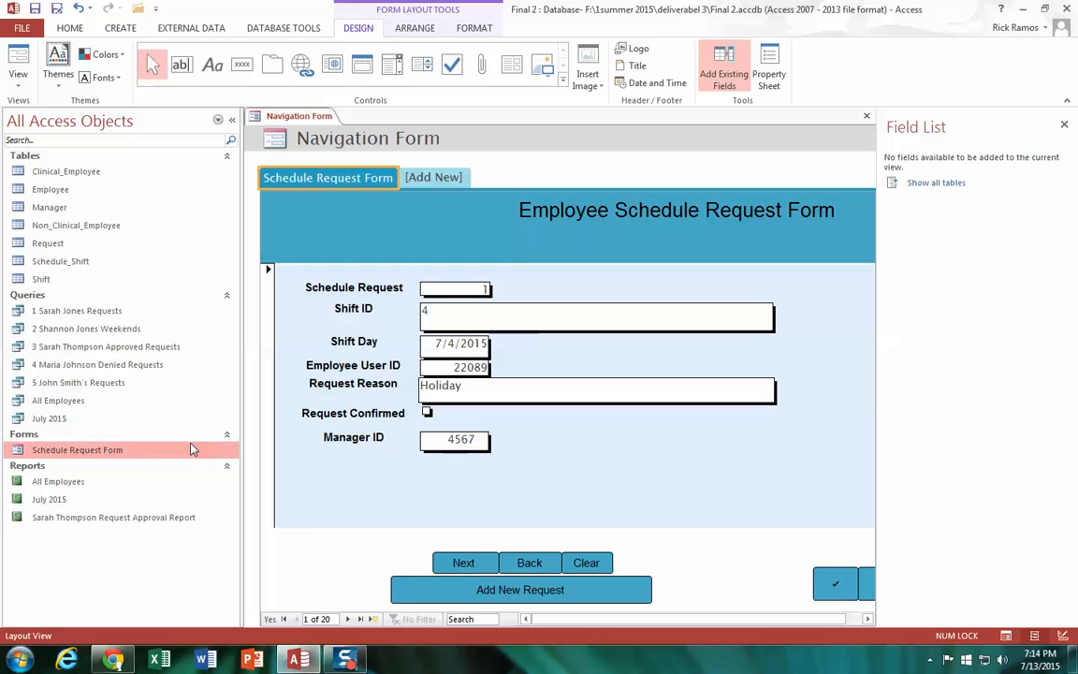
left_click_drag(108, 517, 433, 177)
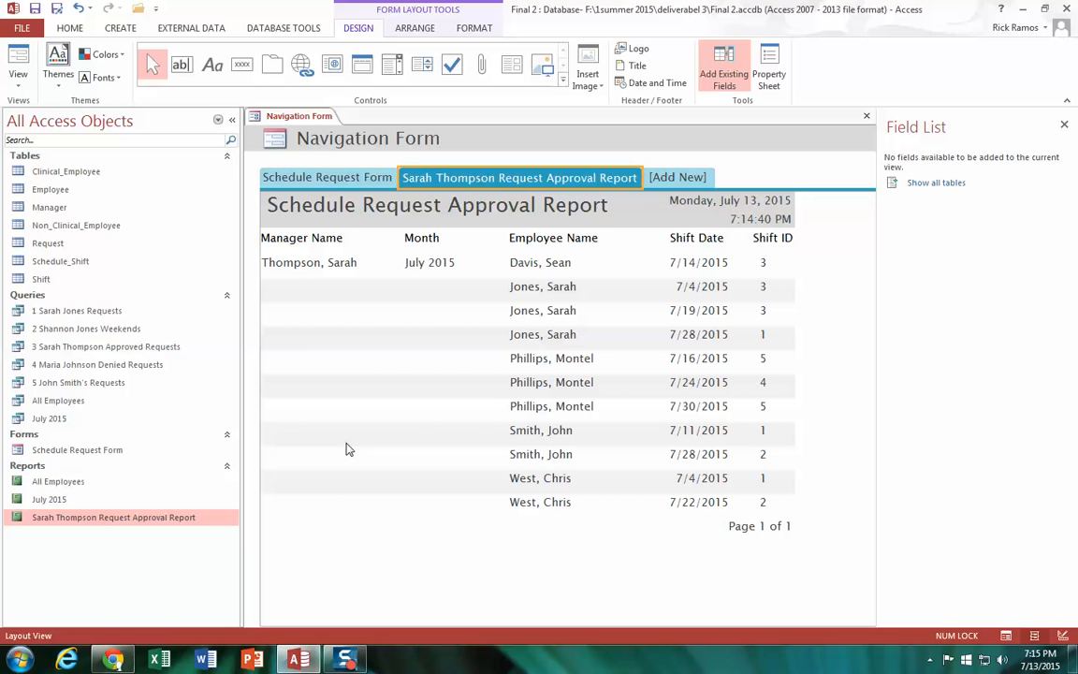
left_click_drag(58, 499, 671, 180)
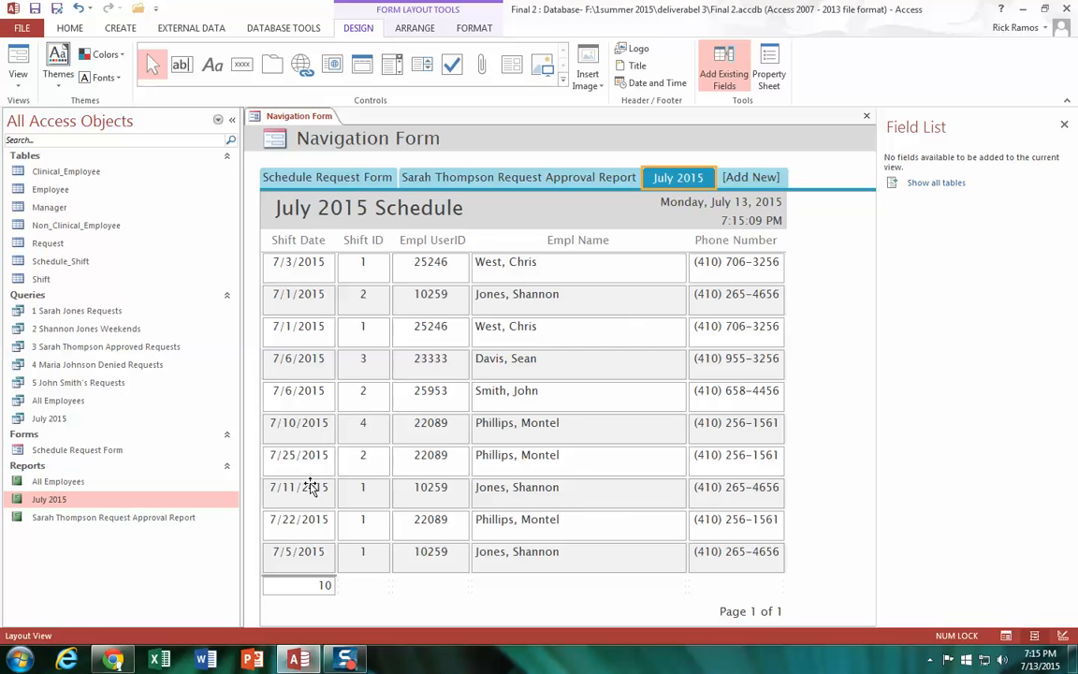
left_click_drag(58, 481, 751, 180)
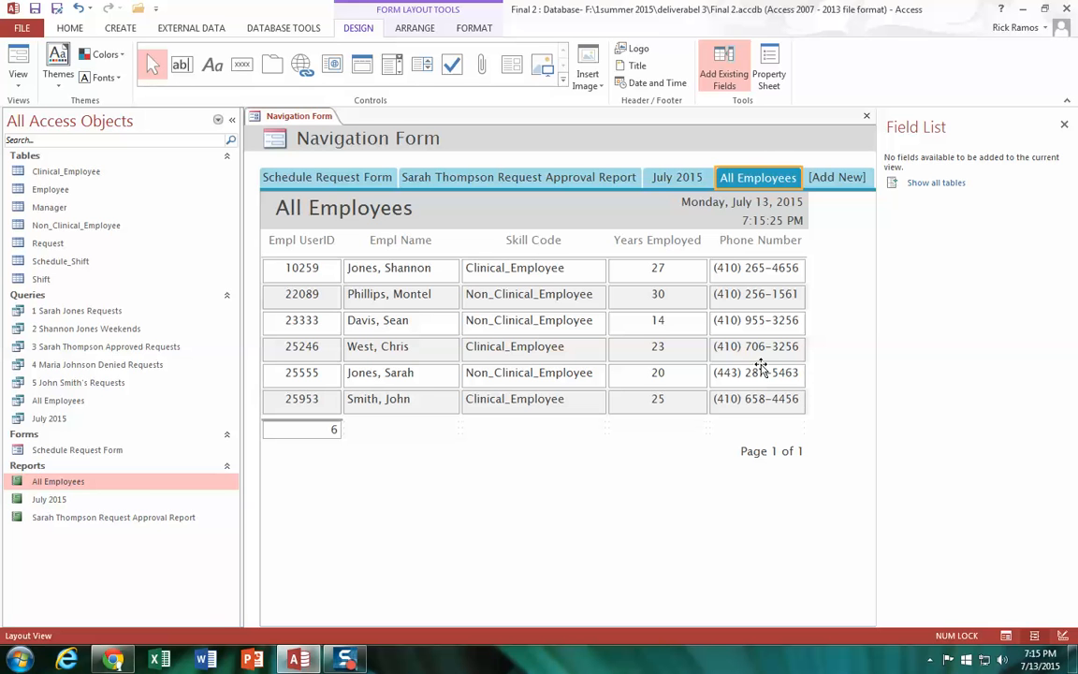
left_click(371, 180)
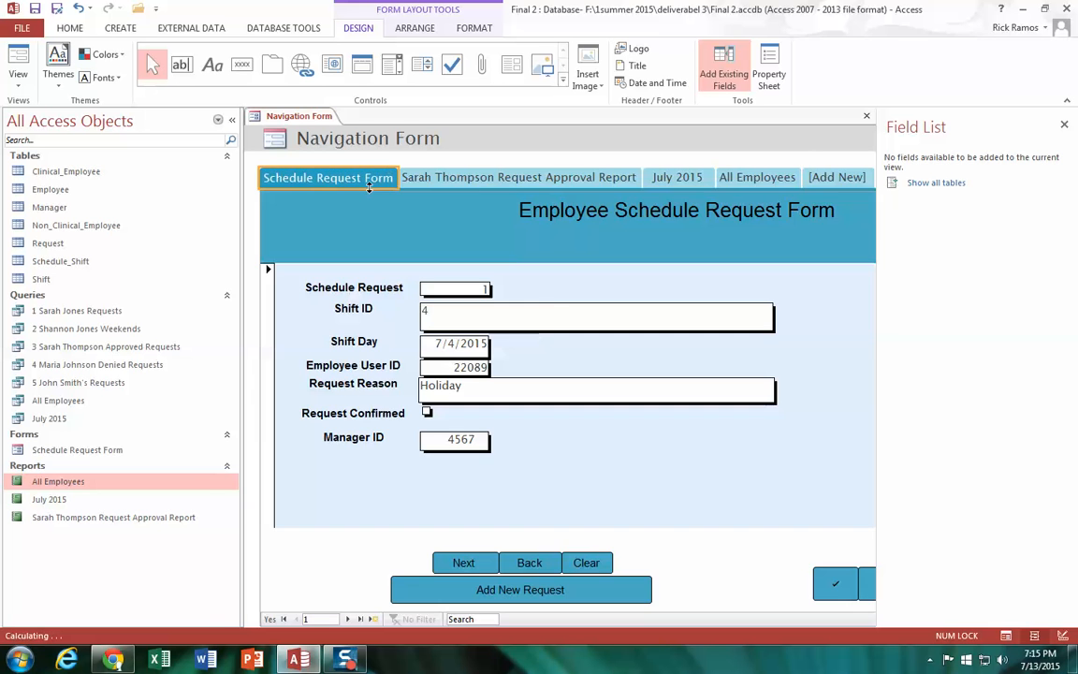
left_click(428, 182)
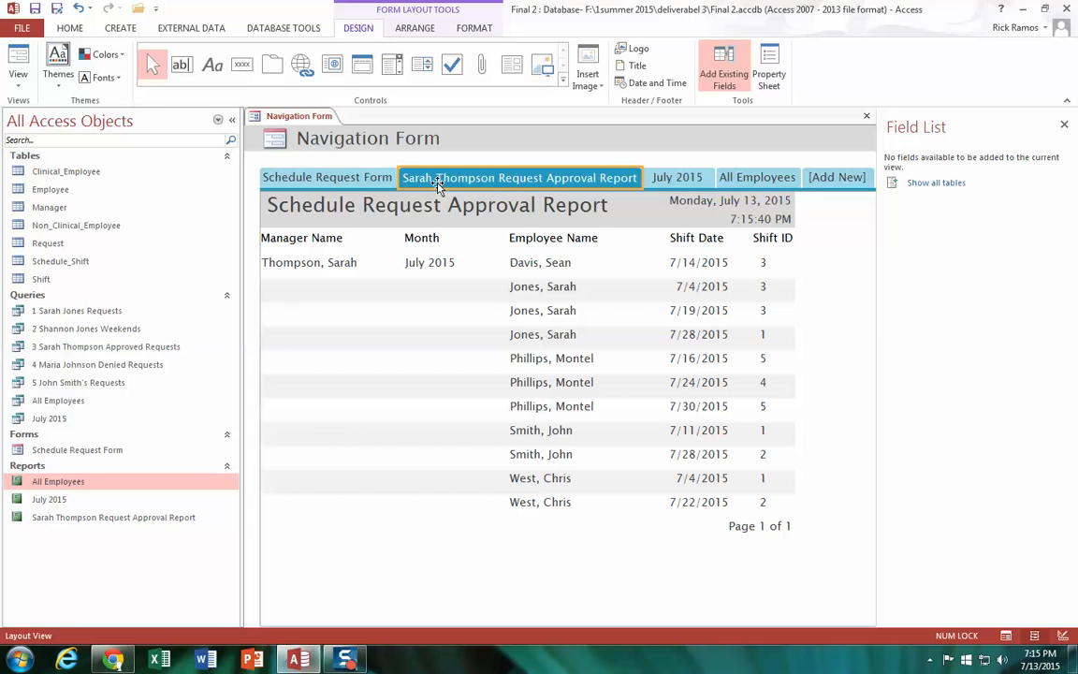
left_click(675, 178)
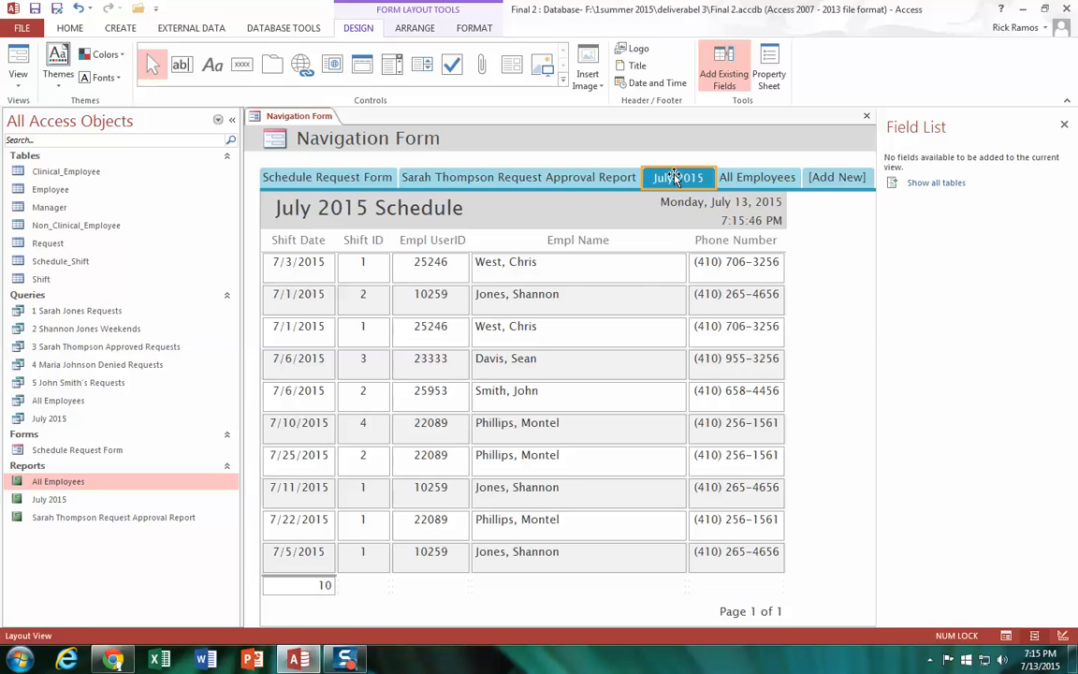
left_click(726, 179)
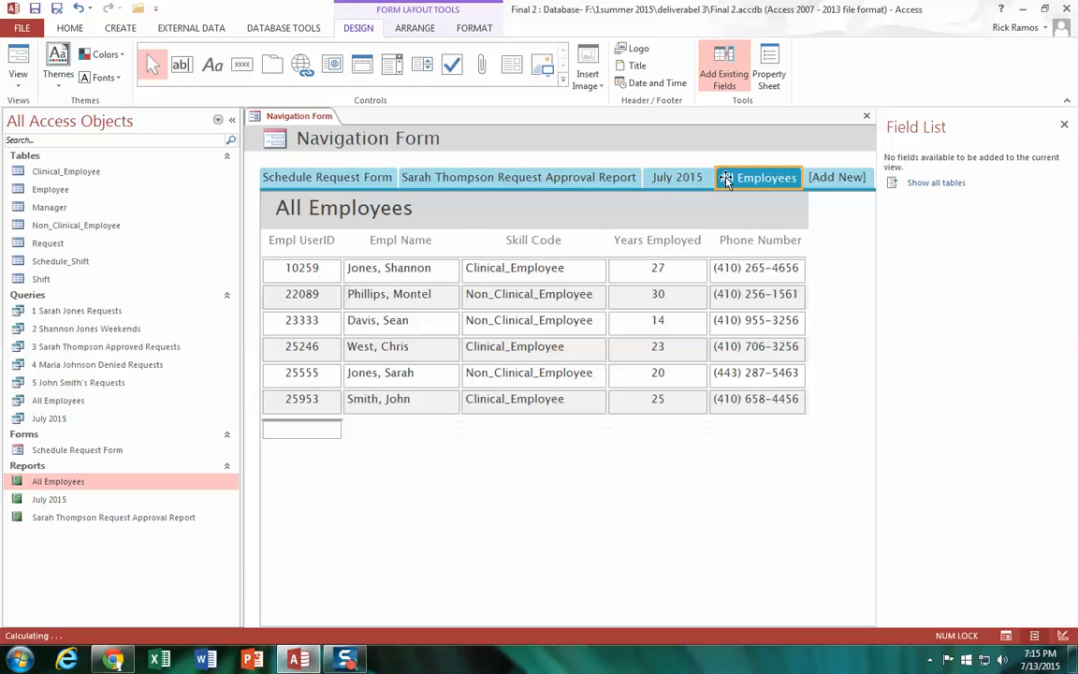
Change the navigation form's header title to "Request Home".
left_click(463, 139)
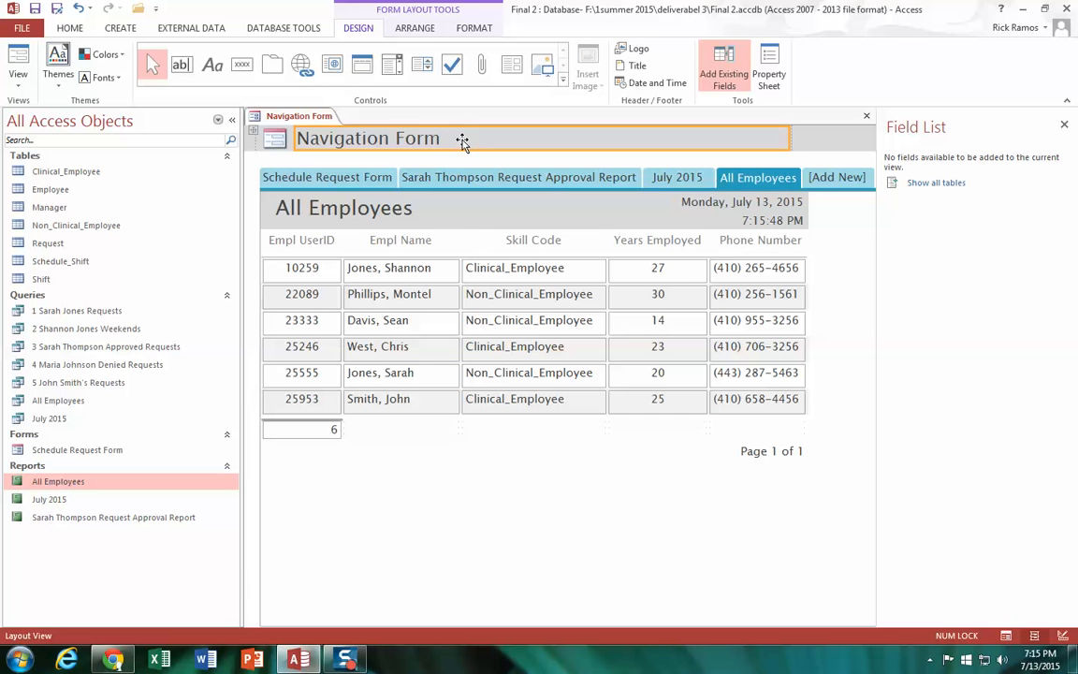
left_click(451, 139)
key("BackSpace")
key("BackSpace")
key("BackSpace")
key("BackSpace")
key("BackSpace")
key("BackSpace")
key("BackSpace")
key("BackSpace")
key("BackSpace")
key("BackSpace")
key("BackSpace")
key("BackSpace")
key("BackSpace")
key("BackSpace")
key("BackSpace")
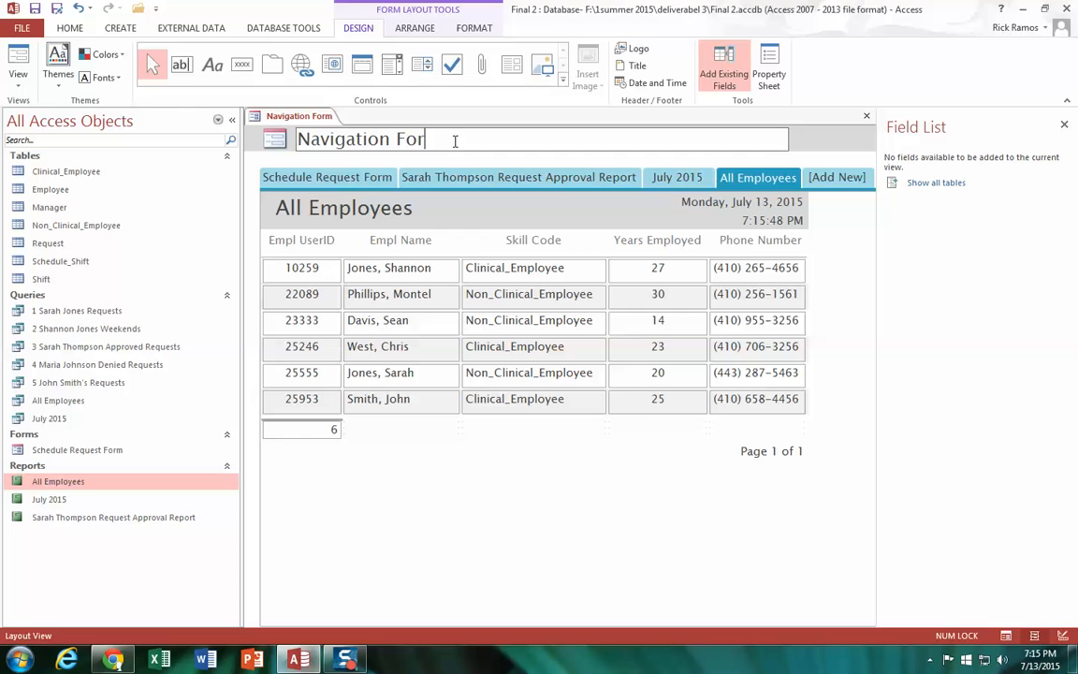
type("requ")
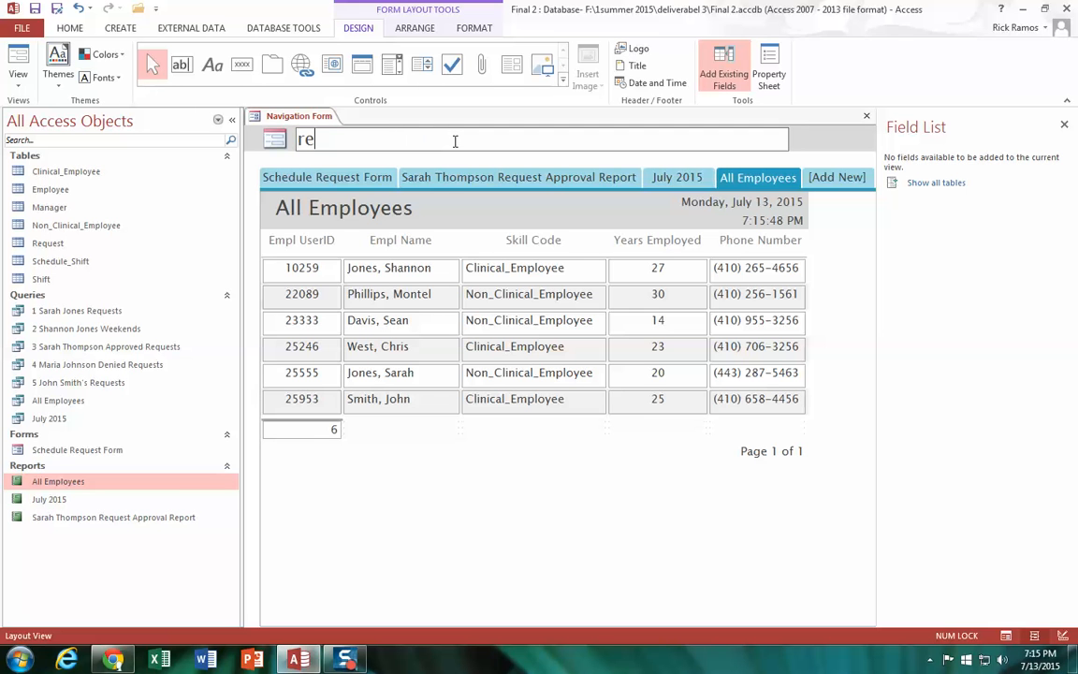
key("BackSpace")
key("BackSpace")
key("BackSpace")
key("BackSpace")
type("Request Home")
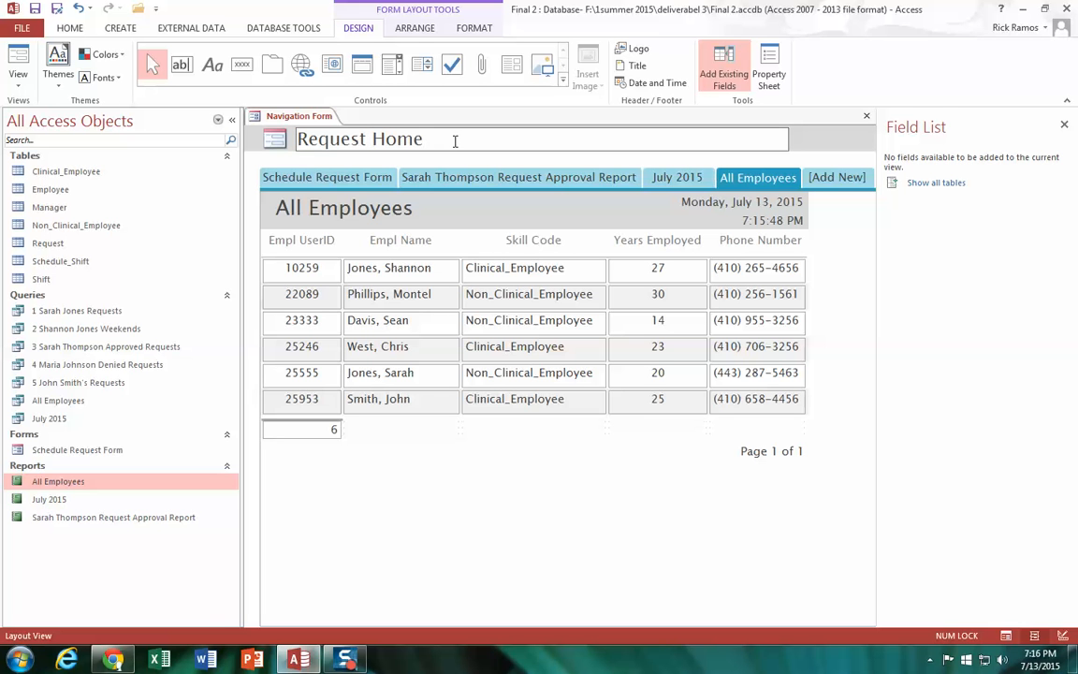
key("Return")
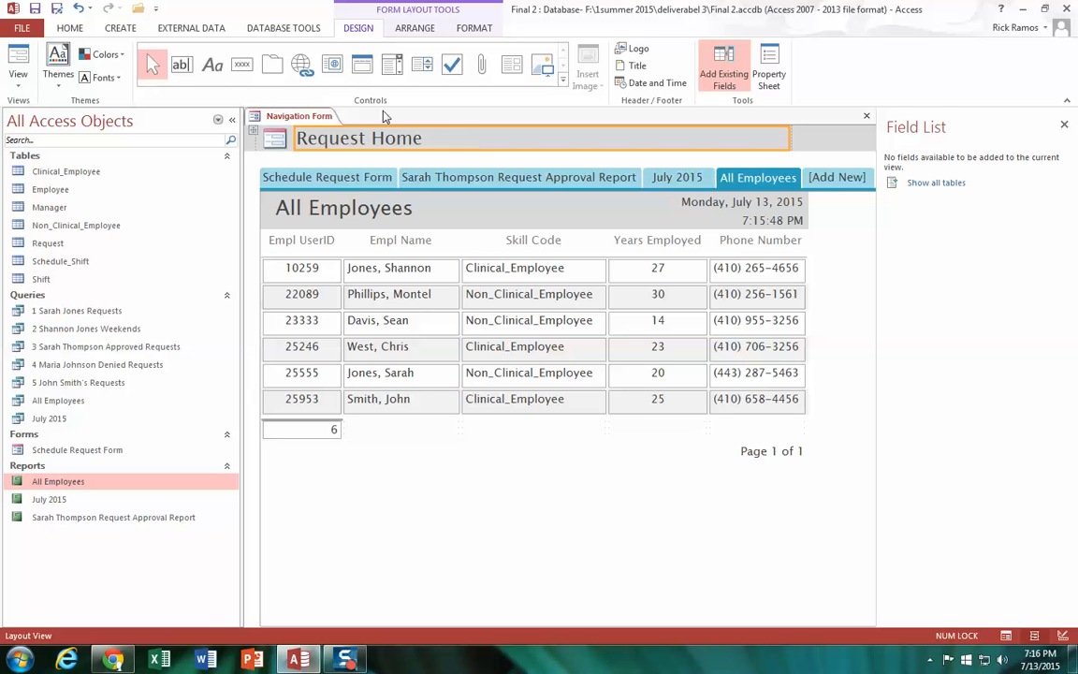
left_click(58, 29)
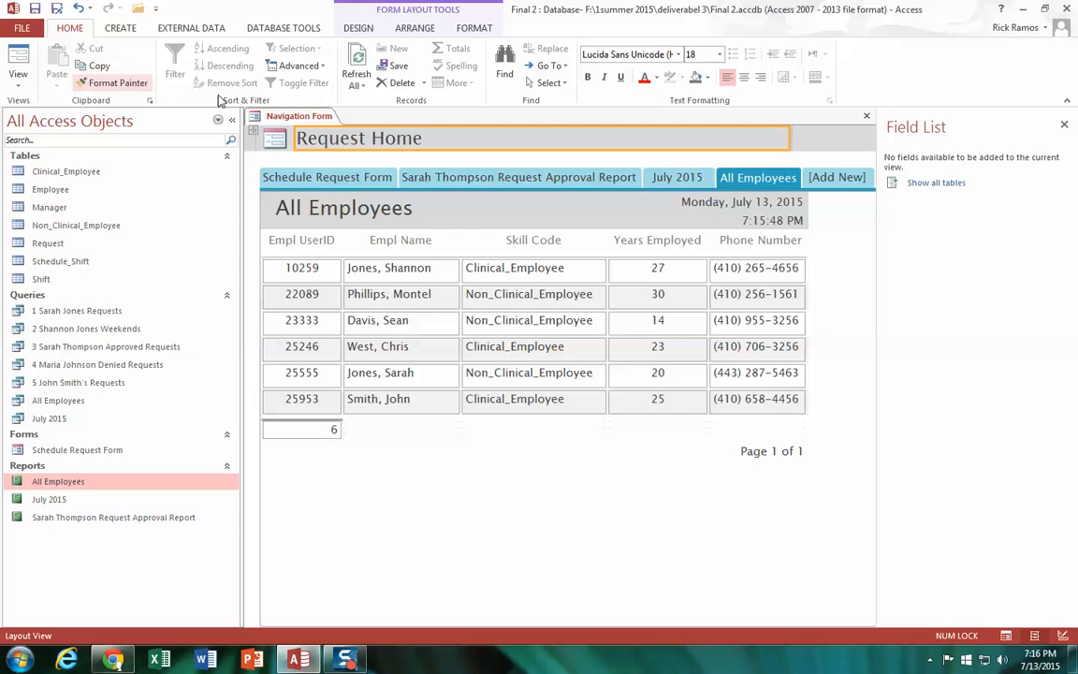
left_click(744, 81)
left_click(731, 81)
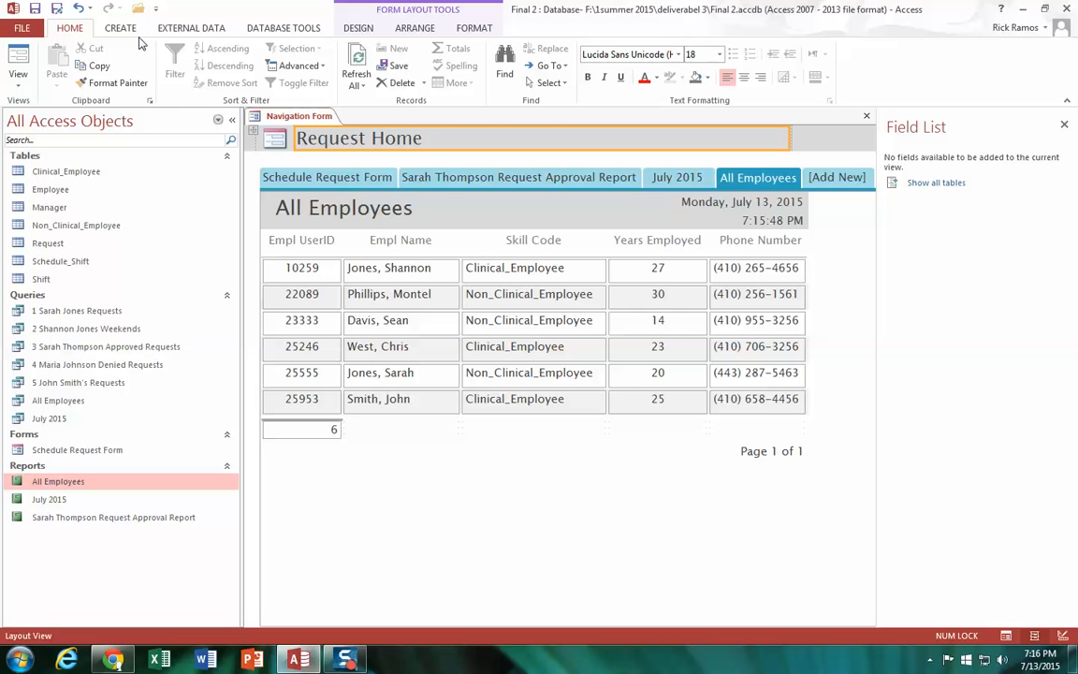
Save the navigation form under the name "Schedule Request Home Form".
left_click(34, 8)
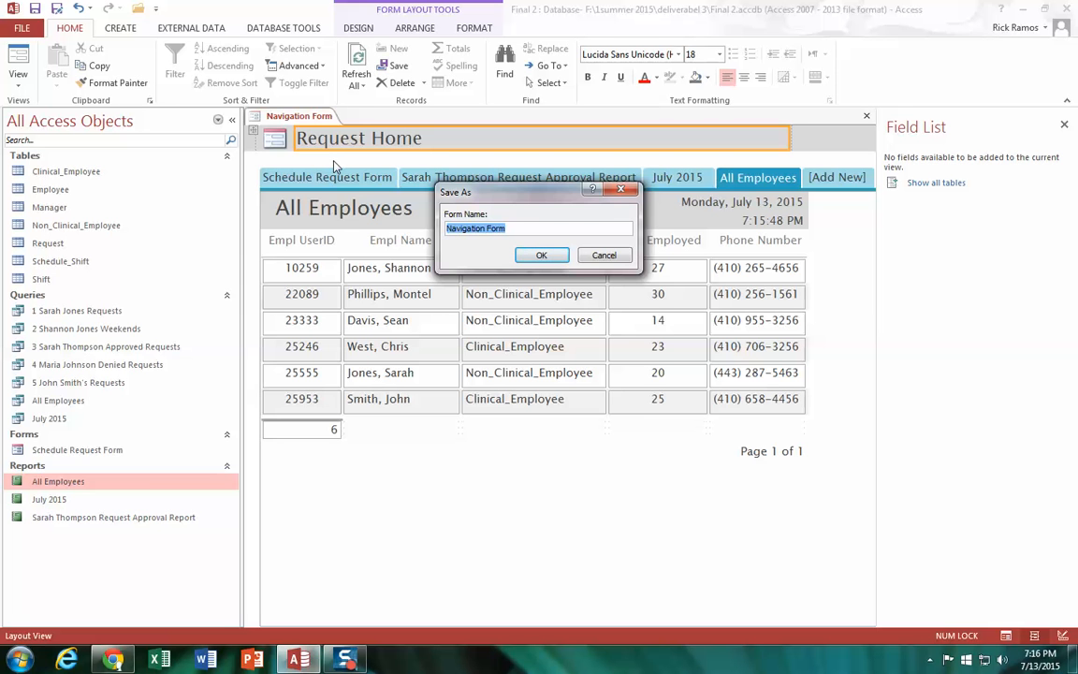
type("Schedule Request Home")
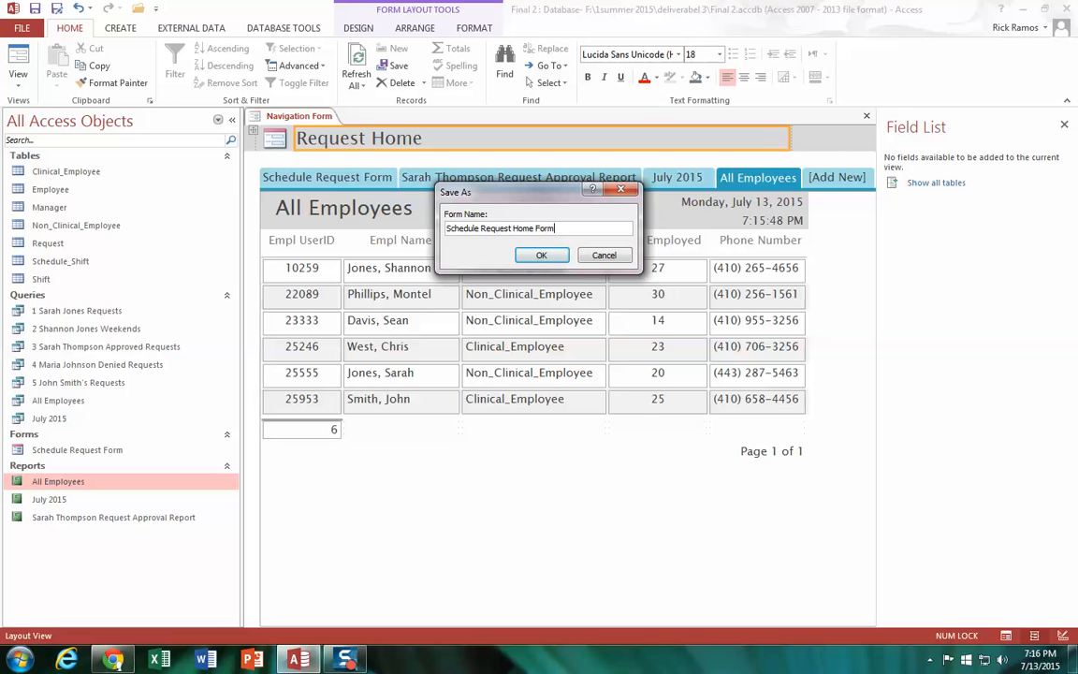
left_click(520, 252)
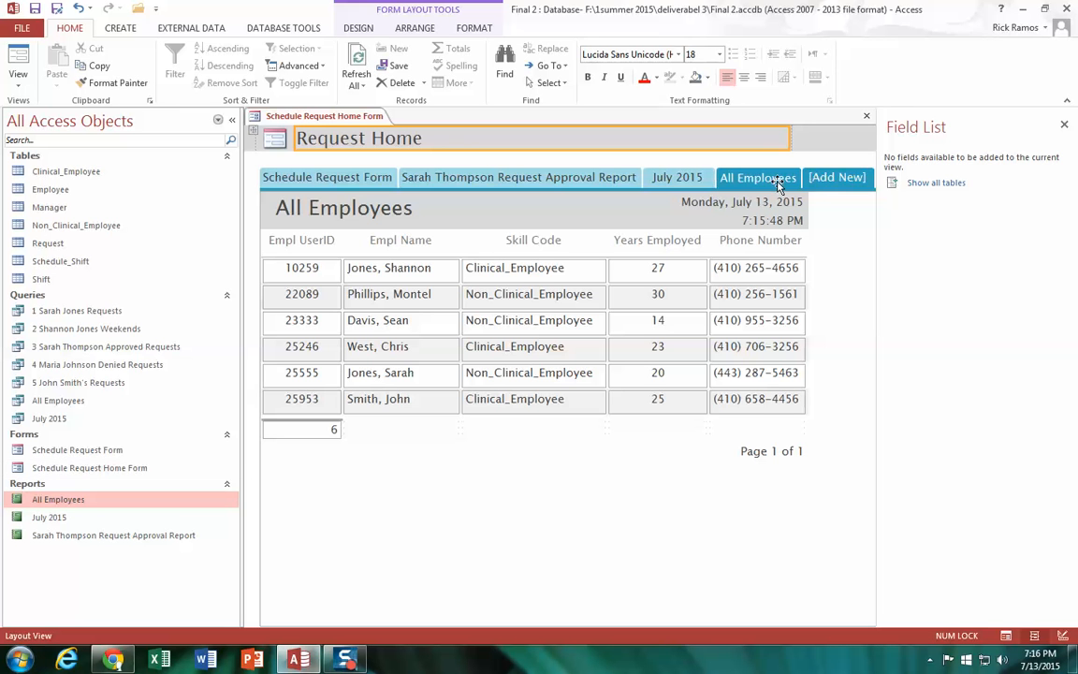
Try out the navigation tabs in Form View and collapse the Navigation Pane.
left_click(18, 86)
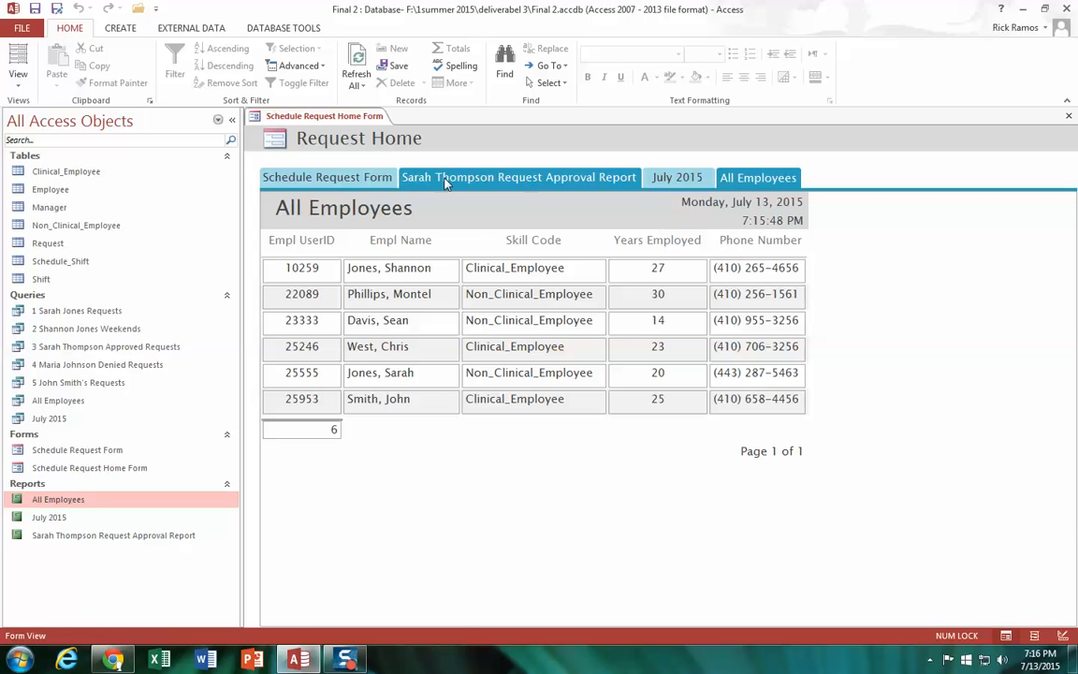
left_click(392, 177)
left_click(417, 178)
left_click(676, 178)
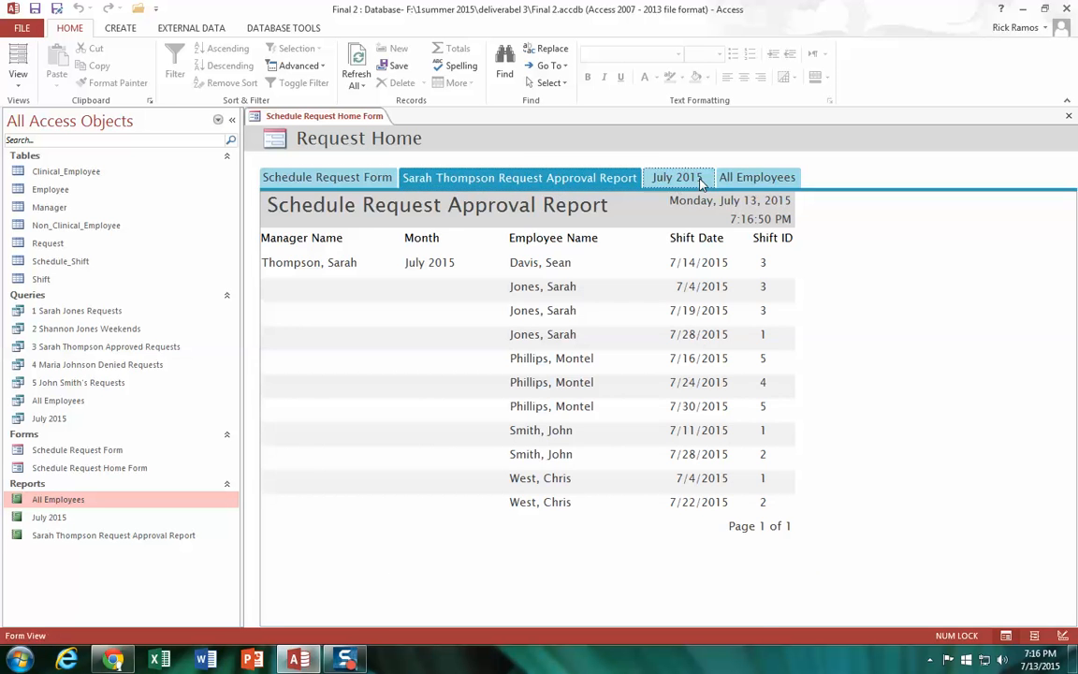
left_click(755, 178)
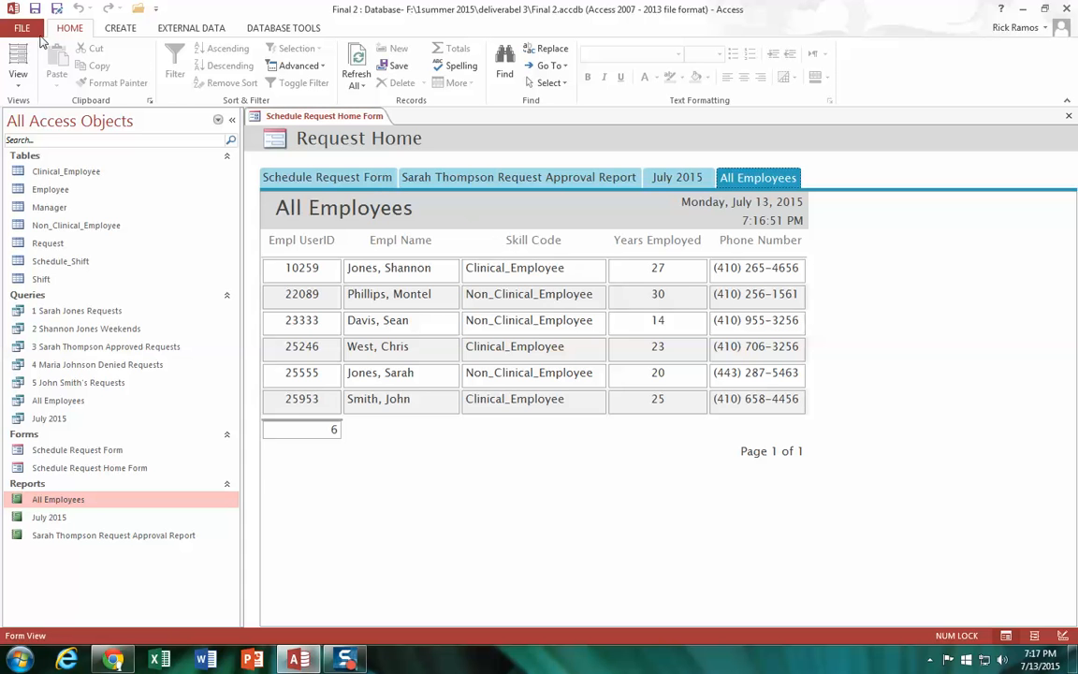
left_click(230, 120)
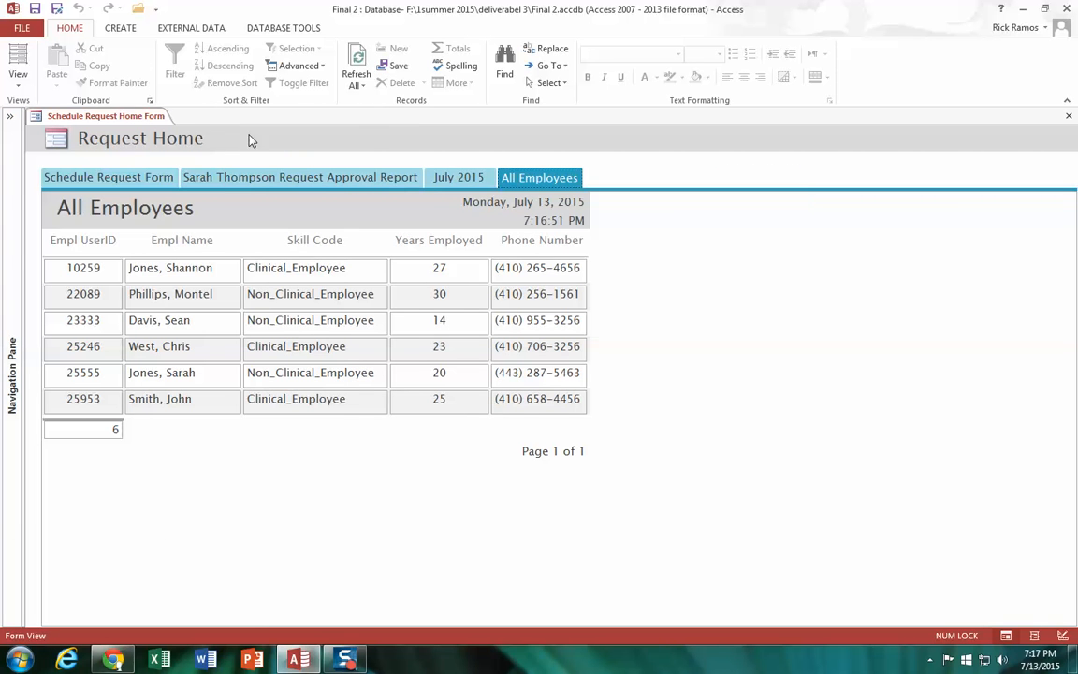
Examine the Display Form choices in the current database's options and close the options without applying changes.
left_click(22, 29)
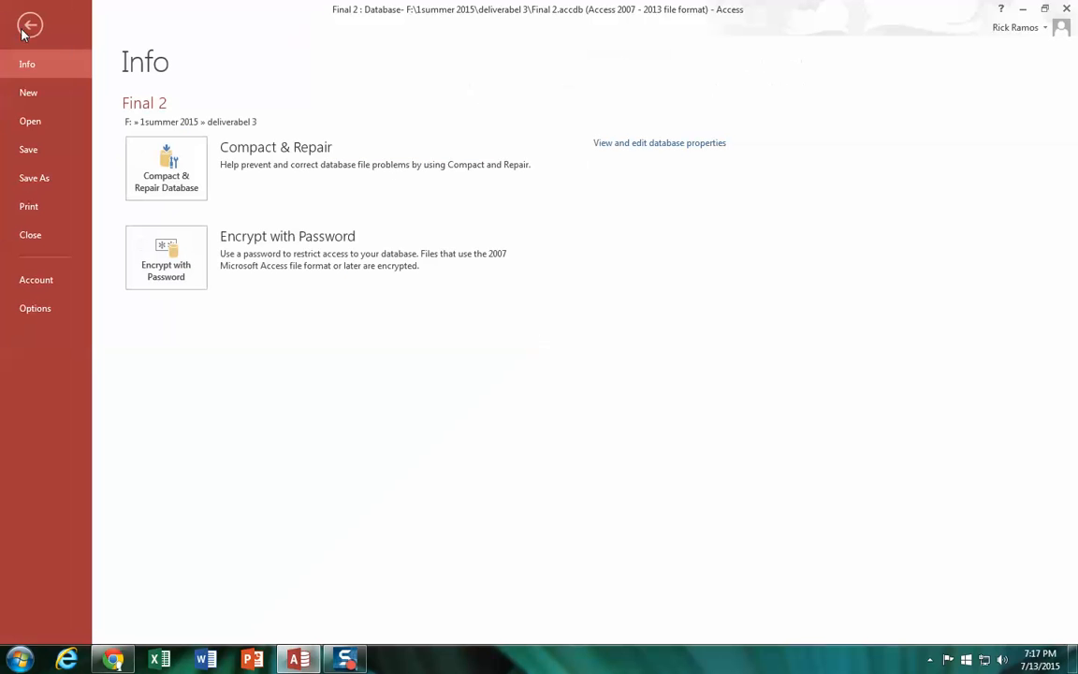
left_click(35, 308)
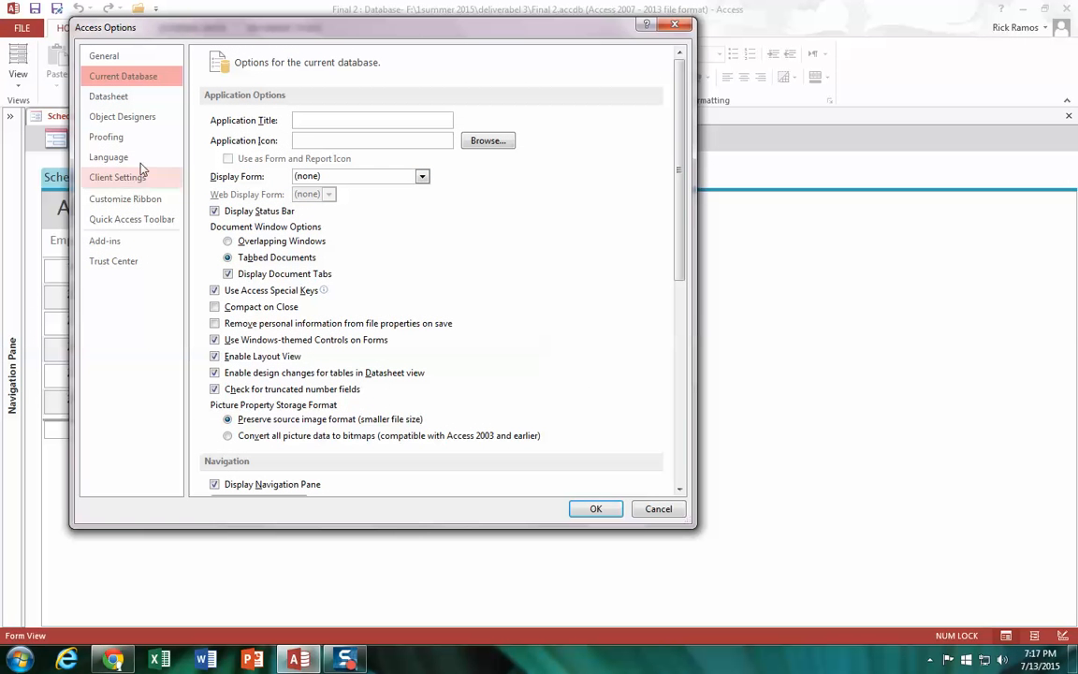
left_click(125, 97)
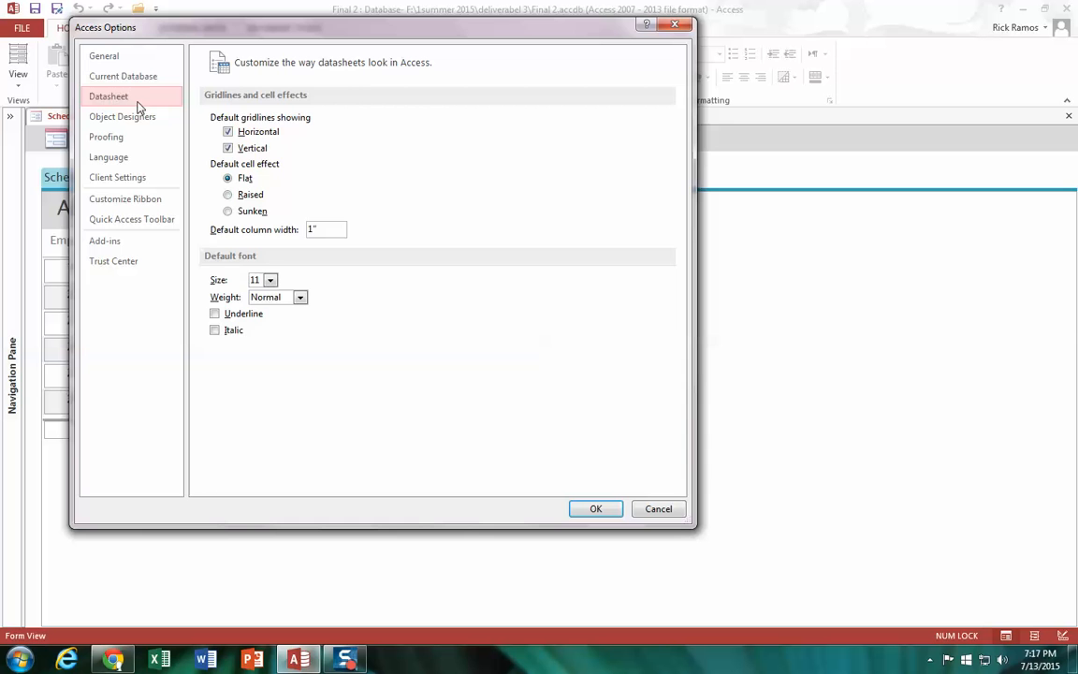
left_click(103, 78)
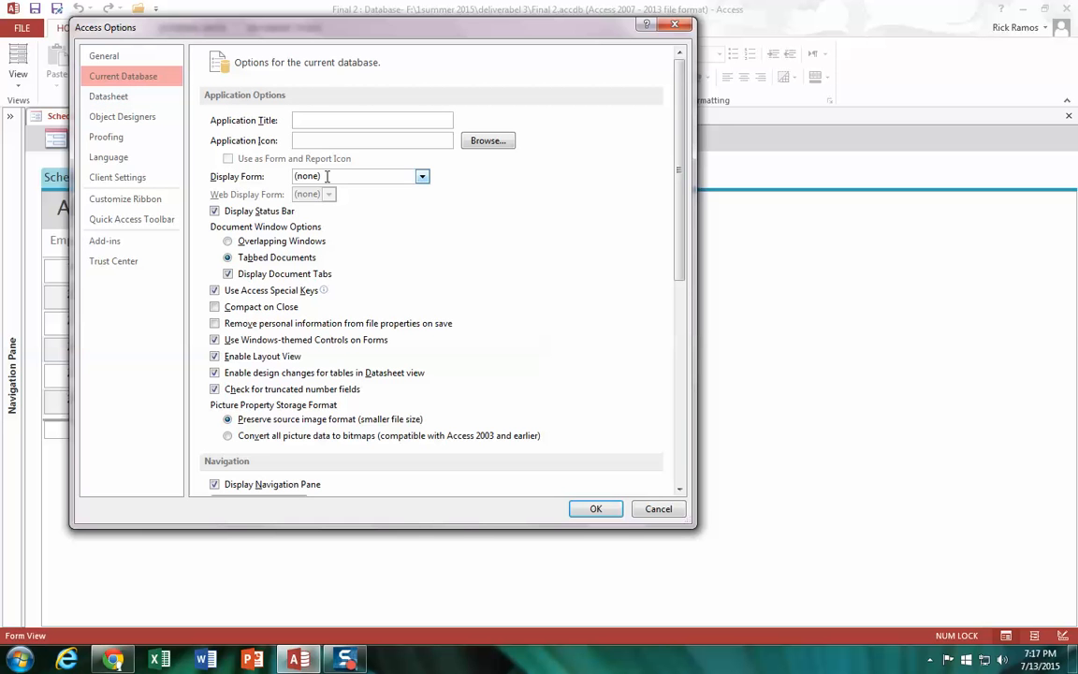
left_click(421, 177)
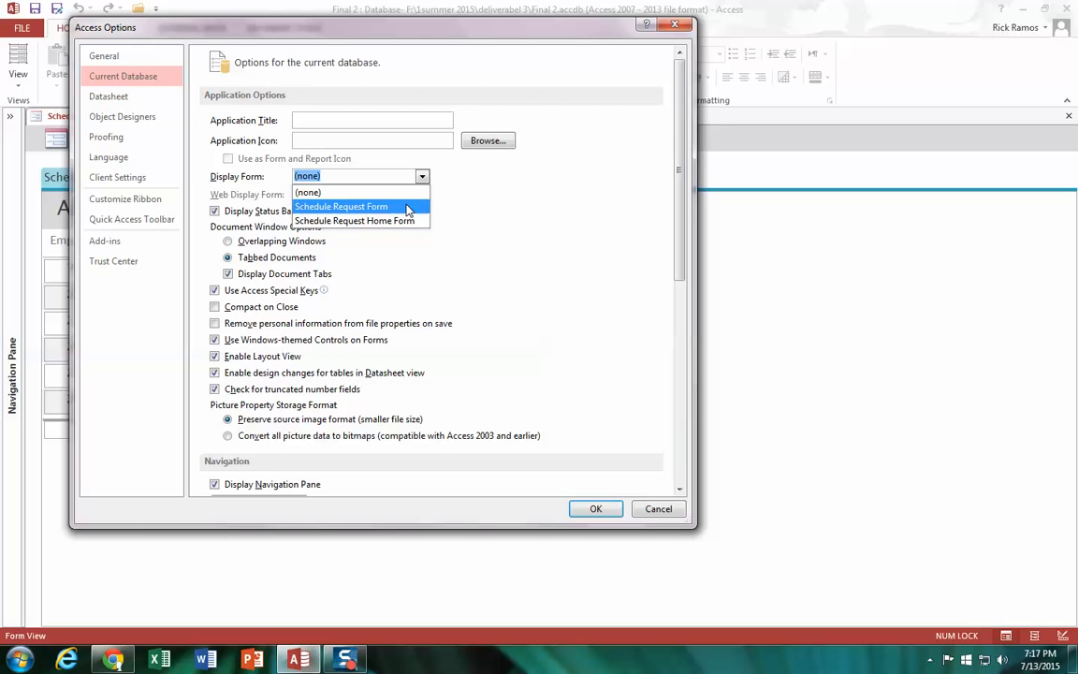
left_click(422, 177)
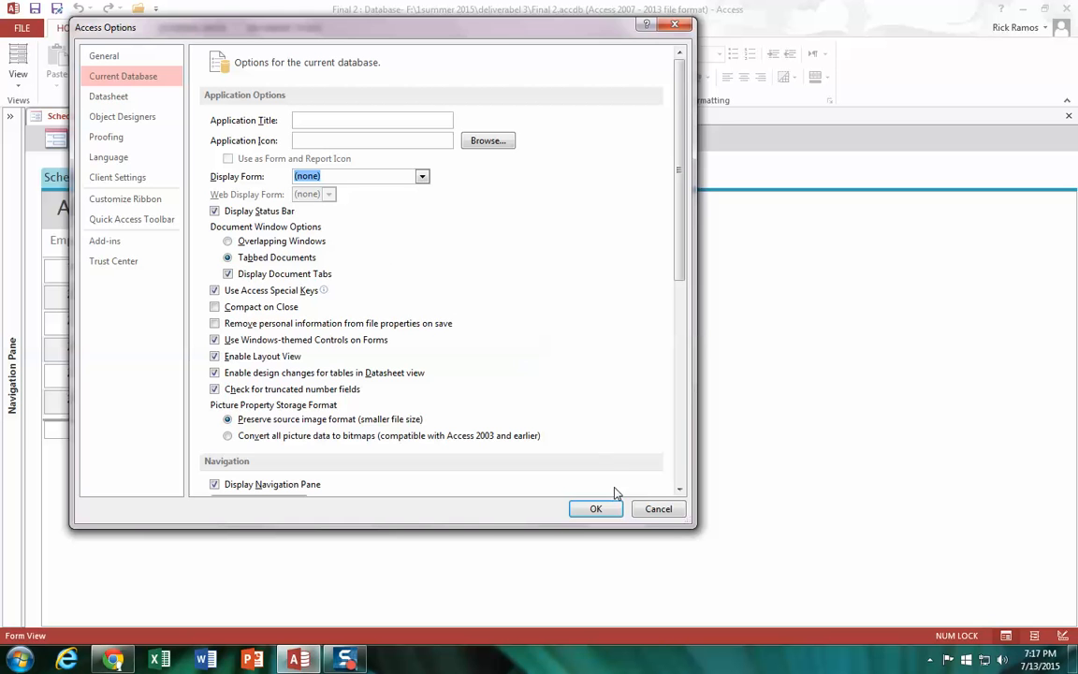
left_click(644, 509)
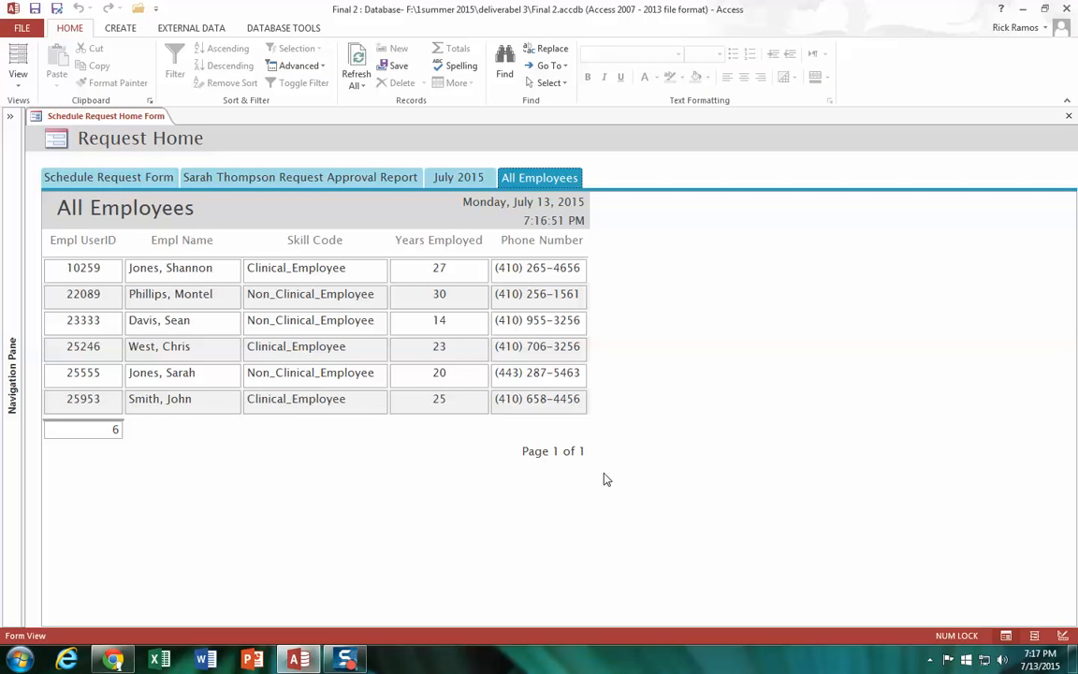